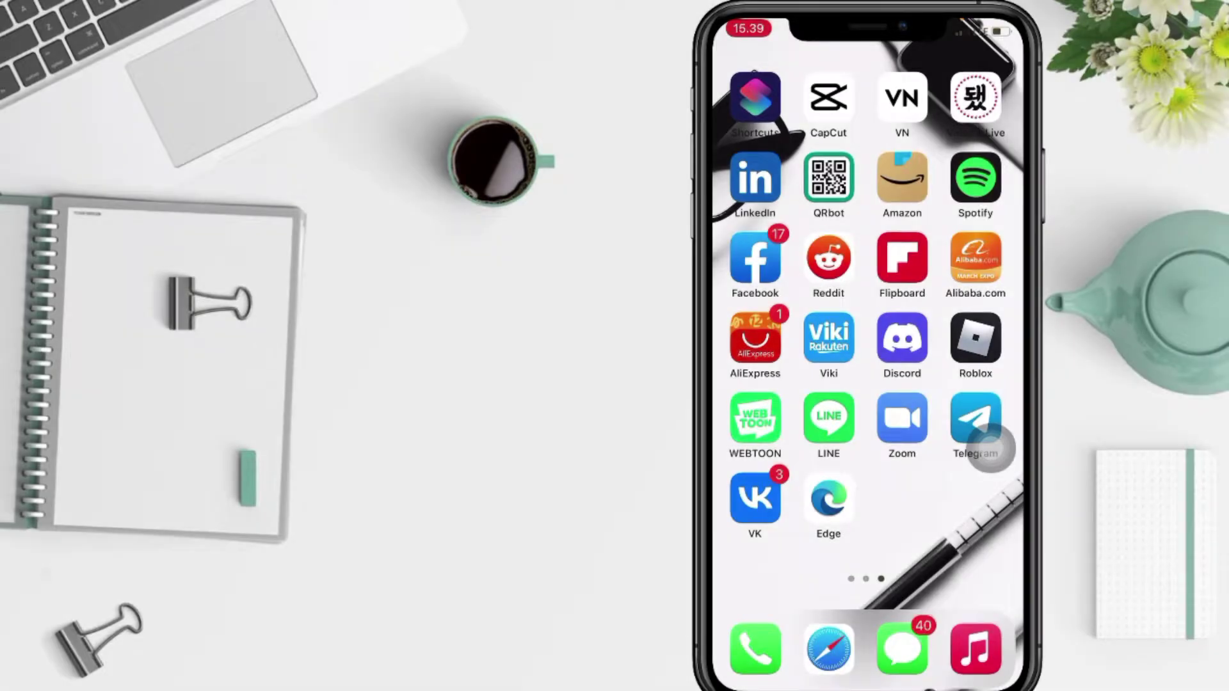
- Swipe through the home screen app pages up to the third page and back to page one
drag(769, 336, 961, 337)
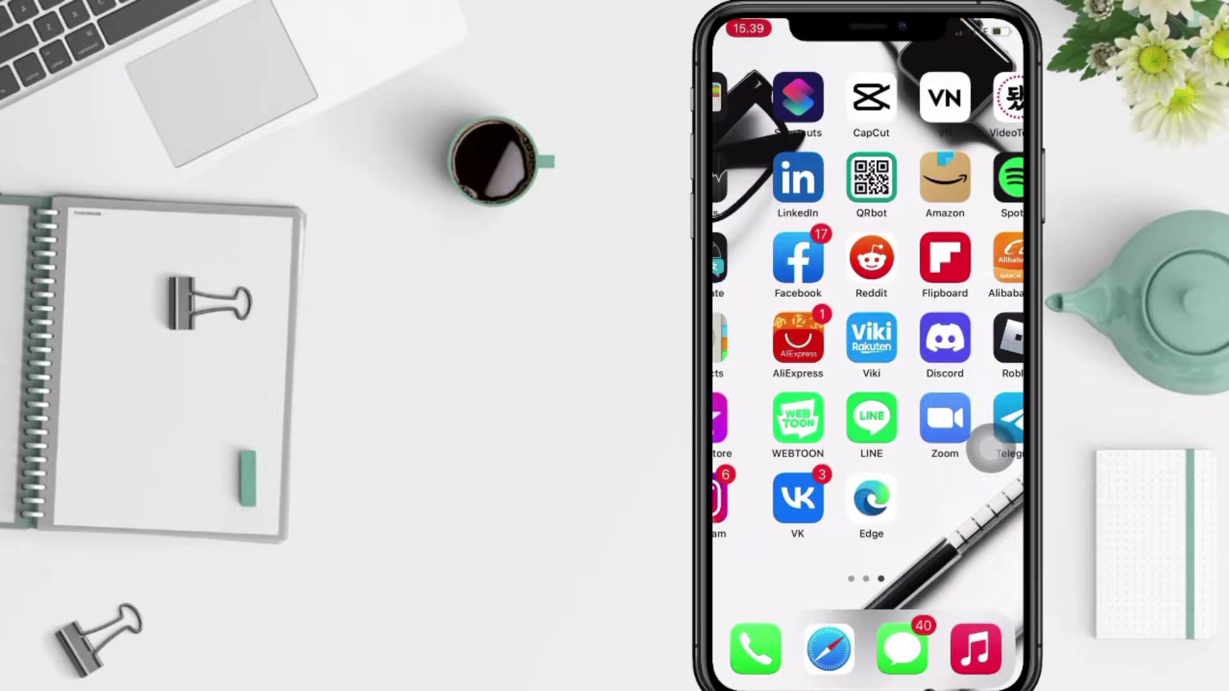
drag(768, 336, 960, 336)
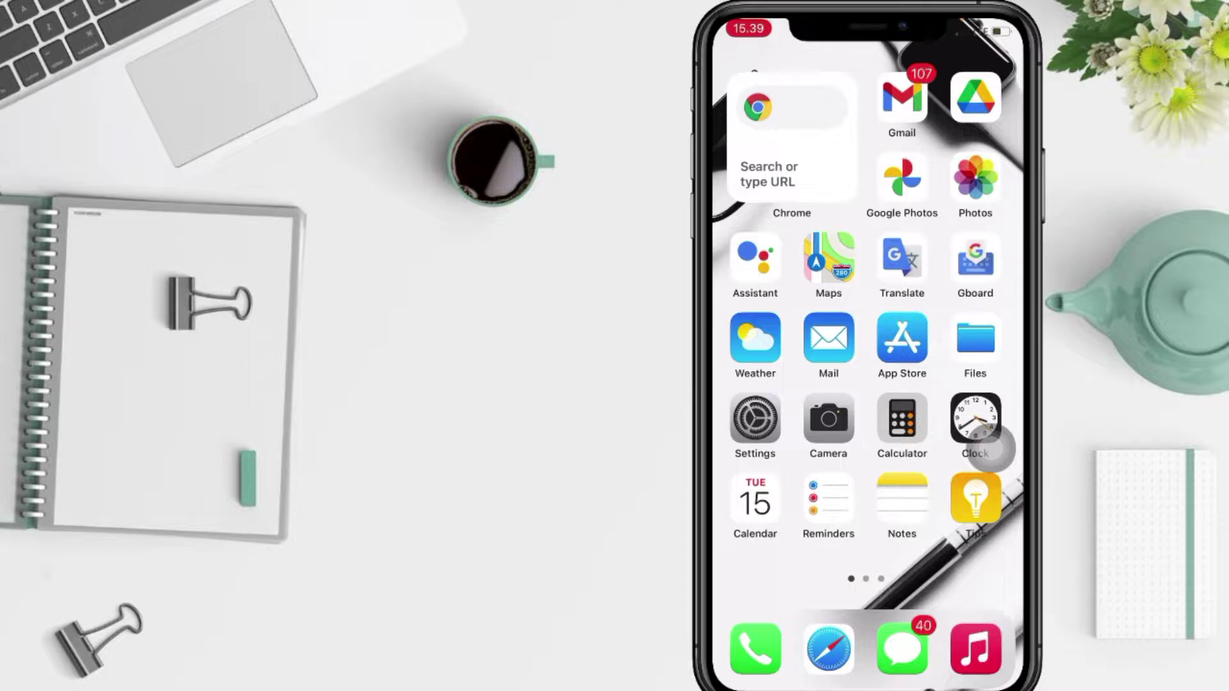
drag(960, 336, 768, 336)
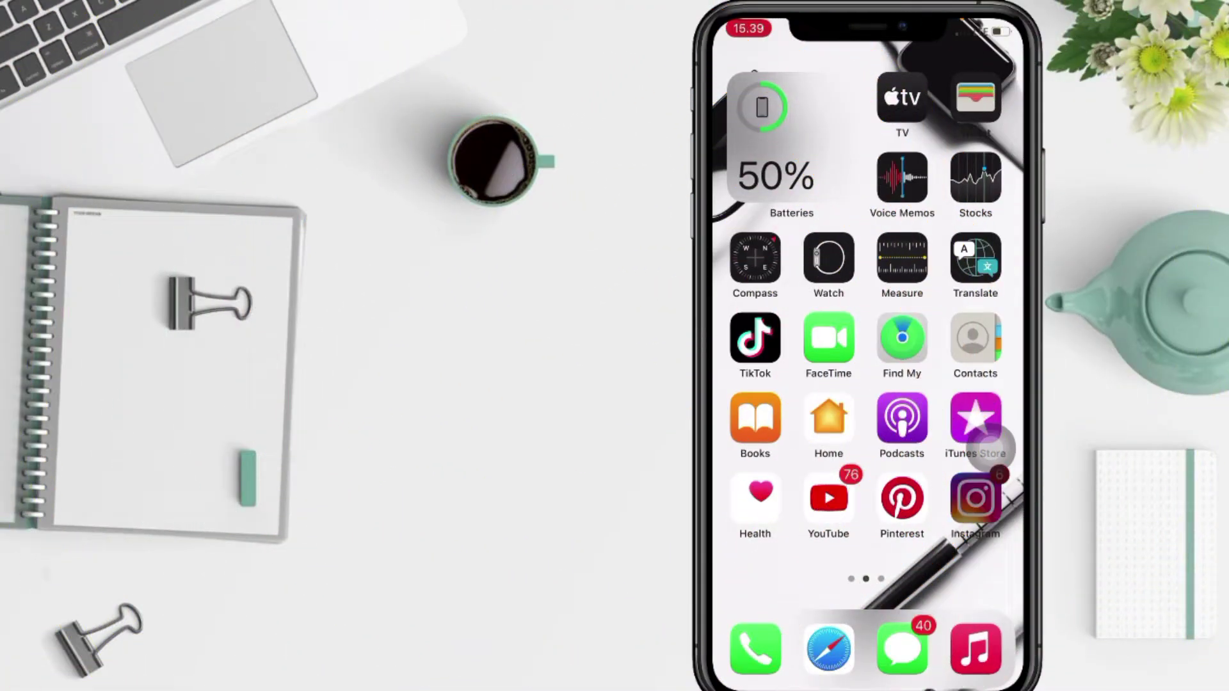
mouse_move(961, 336)
mouse_down()
mouse_move(769, 336)
mouse_move(961, 337)
mouse_up()
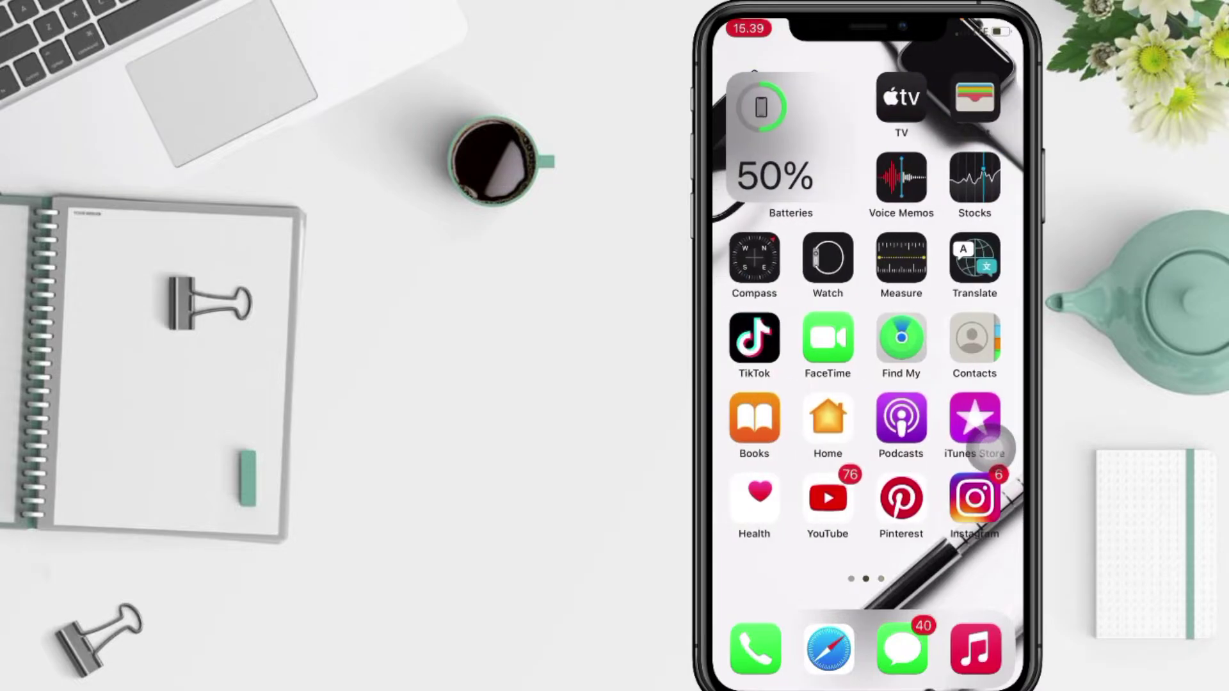
drag(768, 336, 961, 337)
mouse_move(769, 337)
mouse_down()
mouse_move(960, 336)
mouse_move(768, 336)
mouse_up()
- Launch Settings from the home screen and go into Screen Time
click(756, 418)
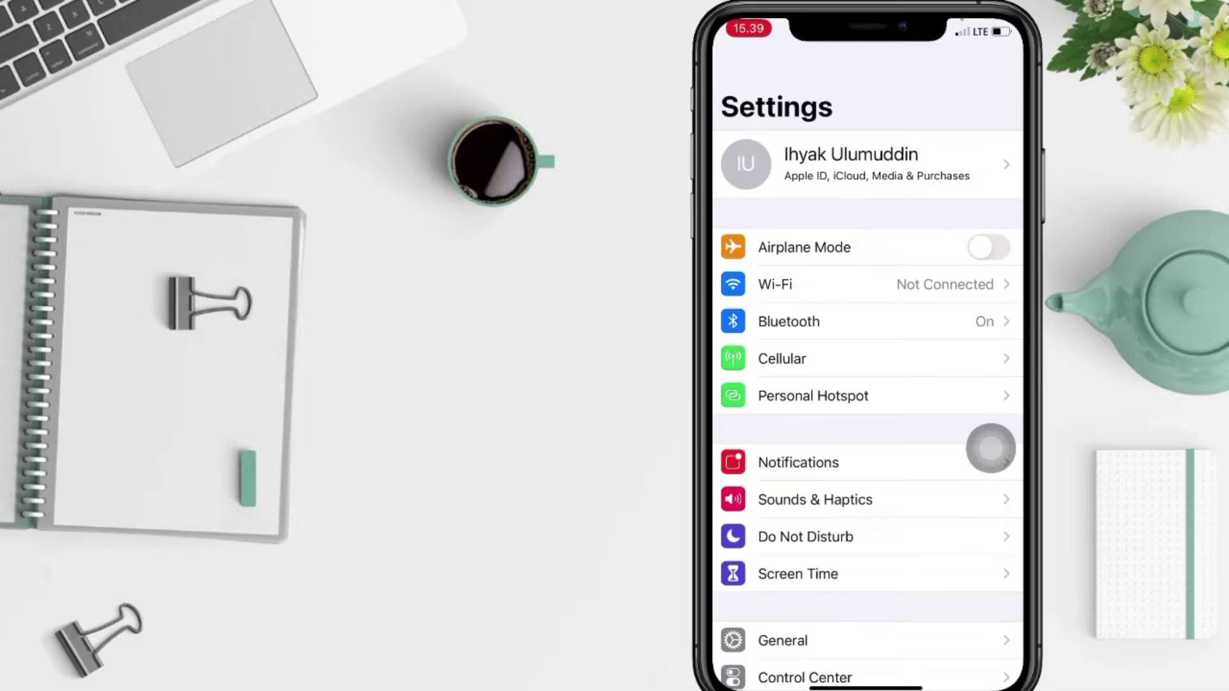
scroll(868, 385, down, 2)
click(803, 475)
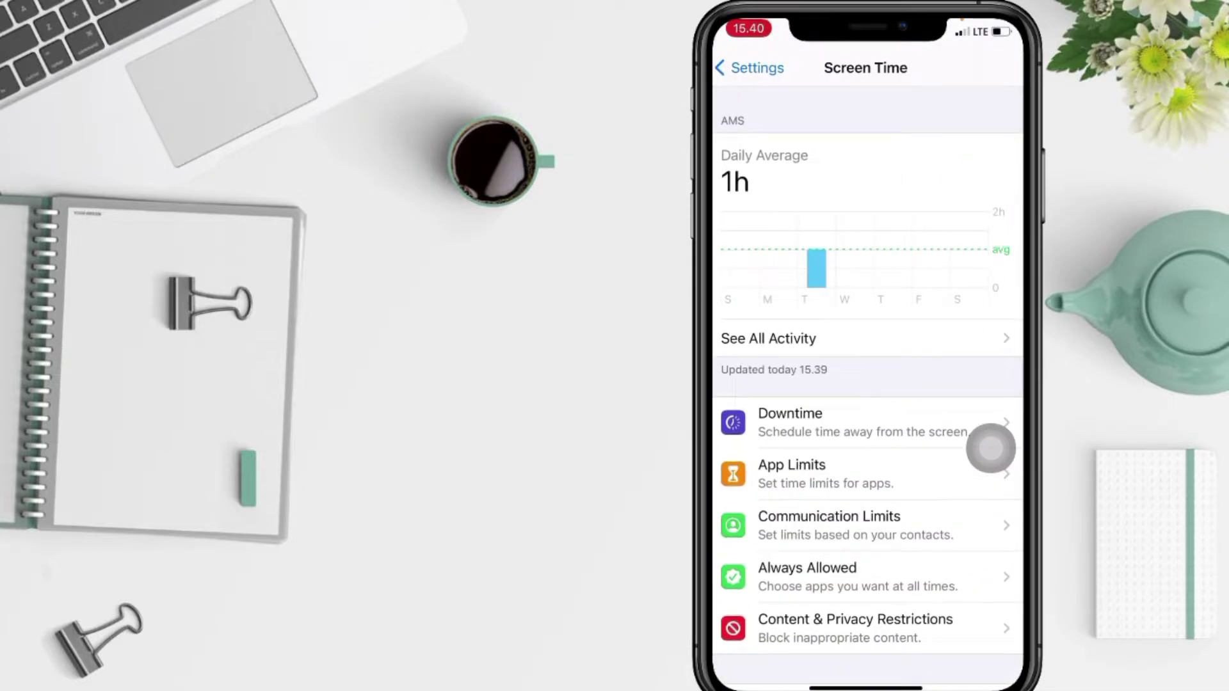
scroll(868, 384, down, 5)
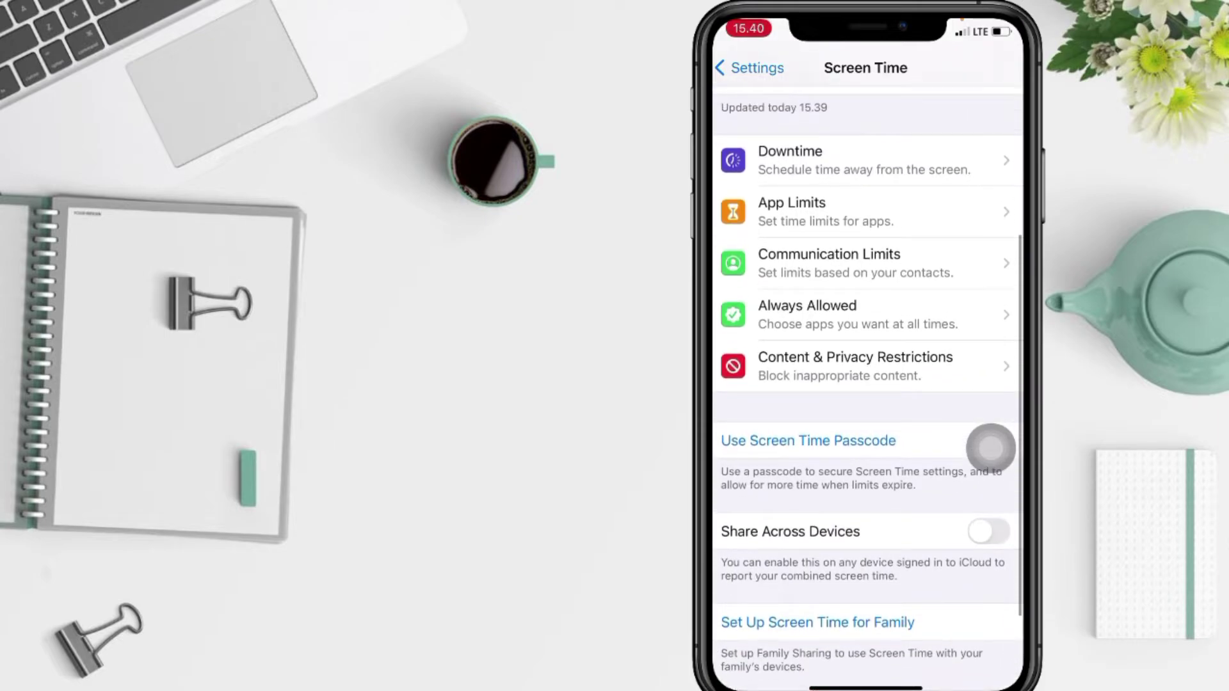
- Scroll the Screen Time page and switch Share Across Devices on so it shows green
drag(984, 419, 990, 382)
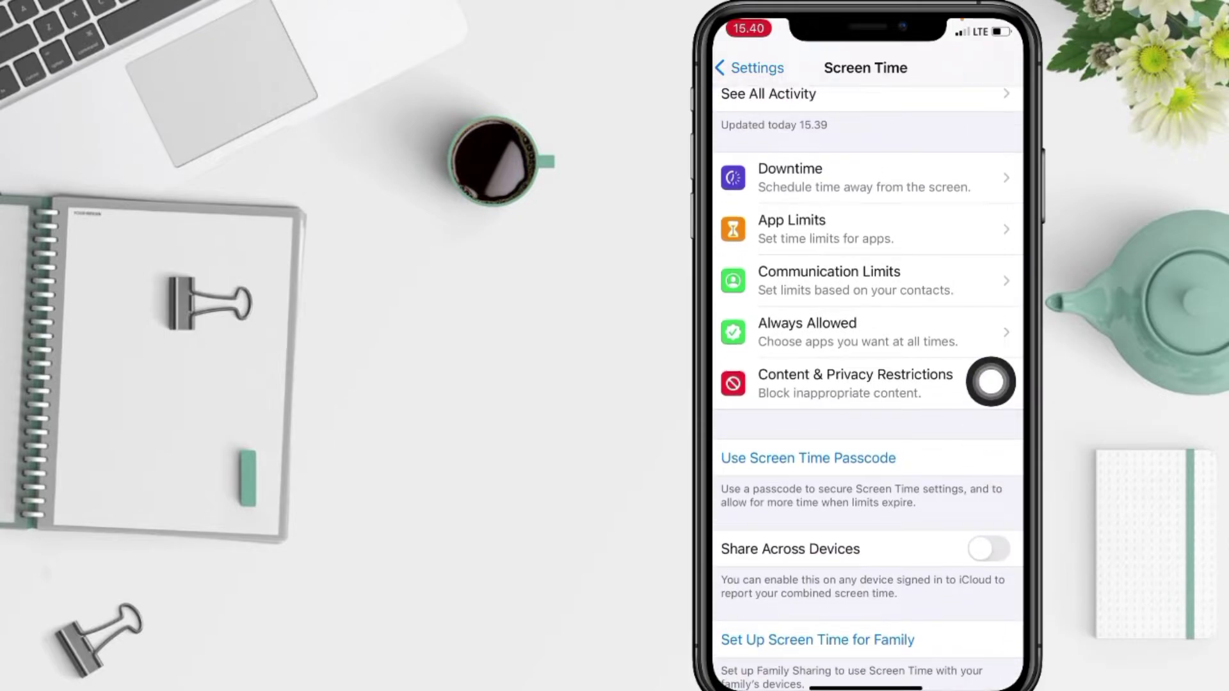
click(990, 382)
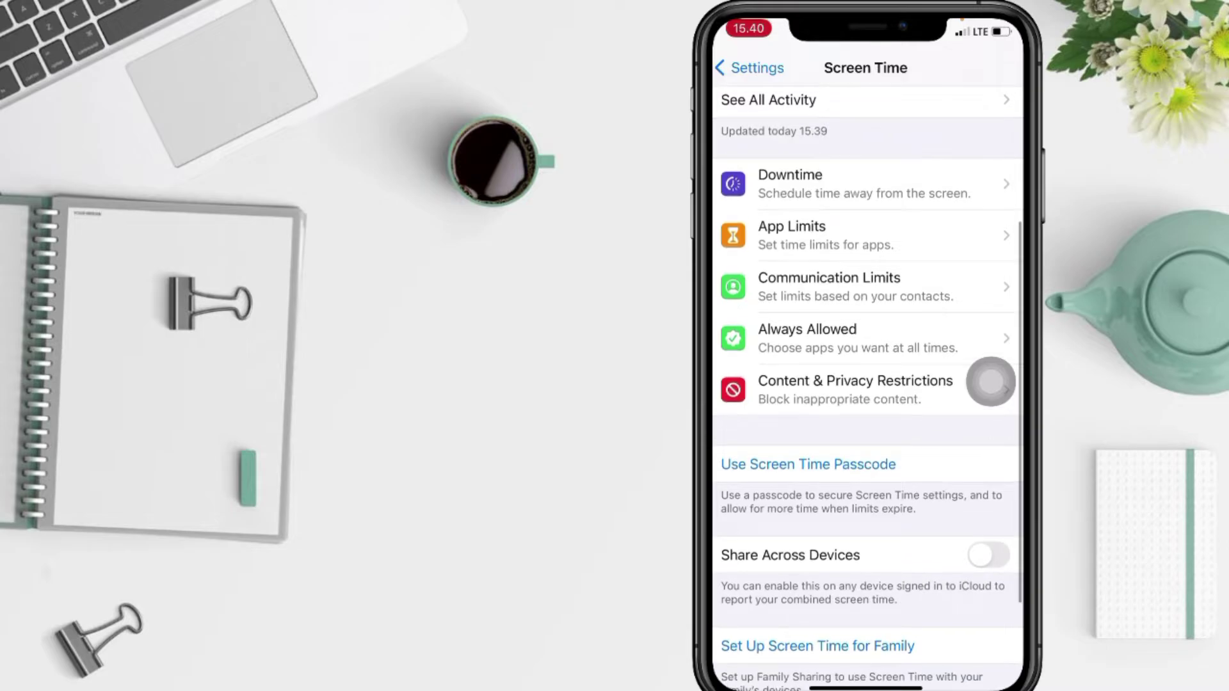
scroll(868, 384, up, 2)
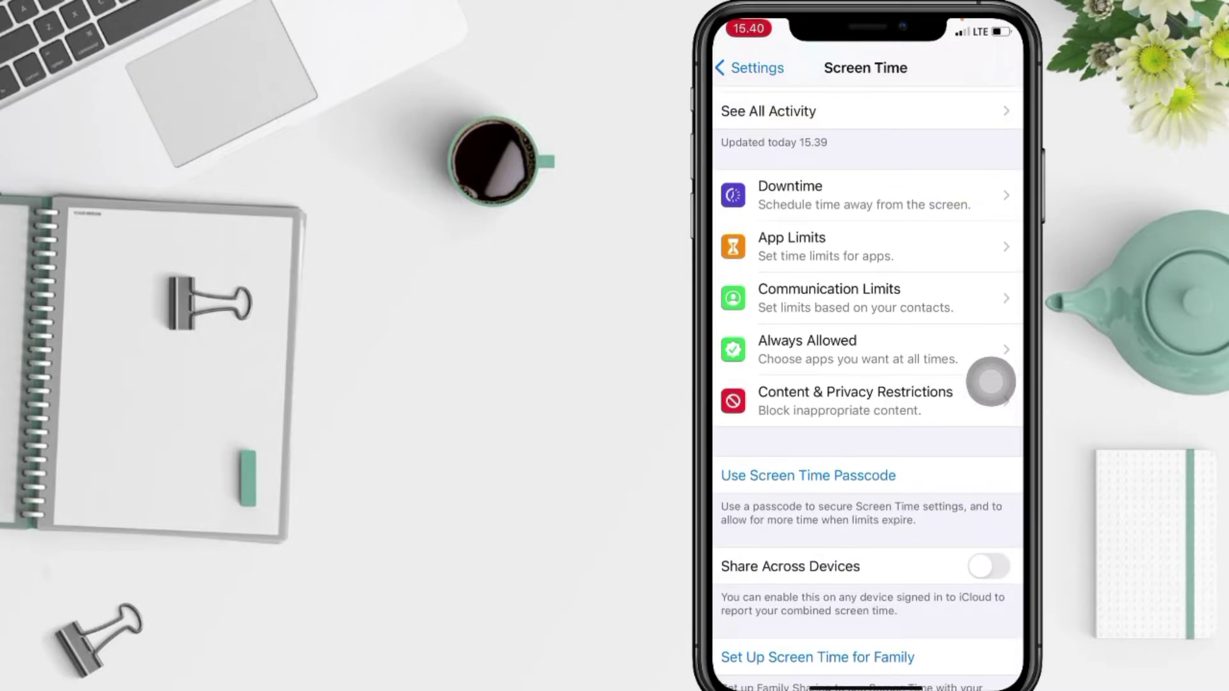
click(989, 566)
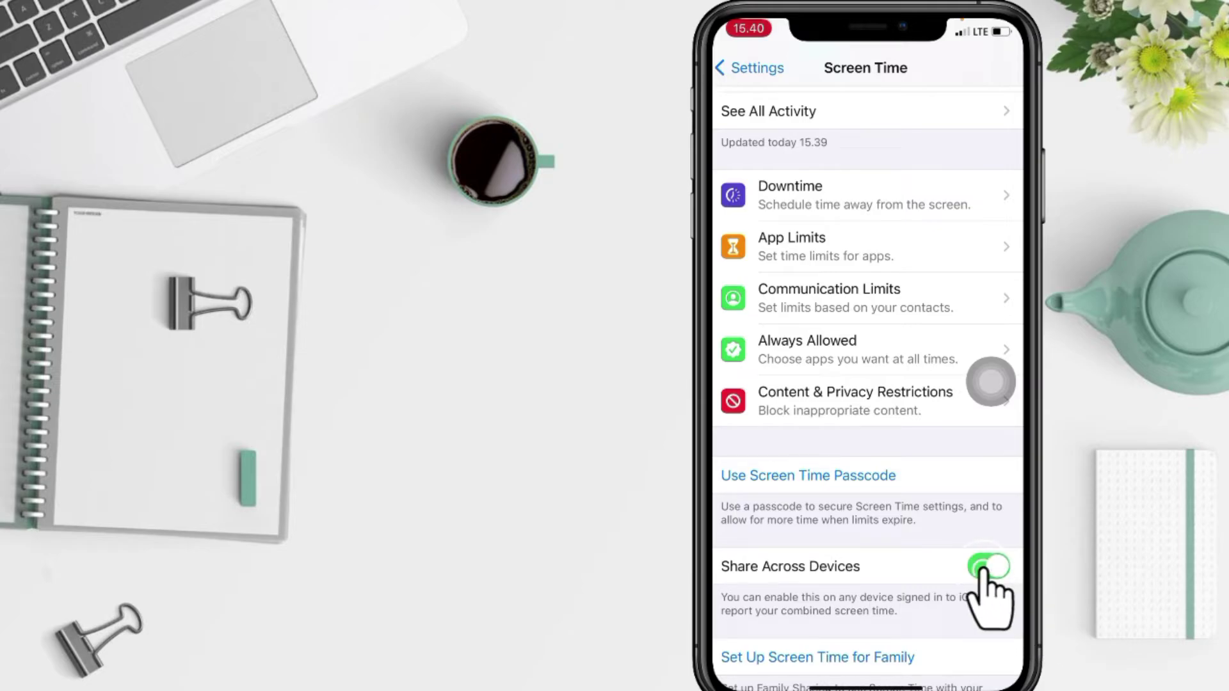
scroll(869, 385, down, 3)
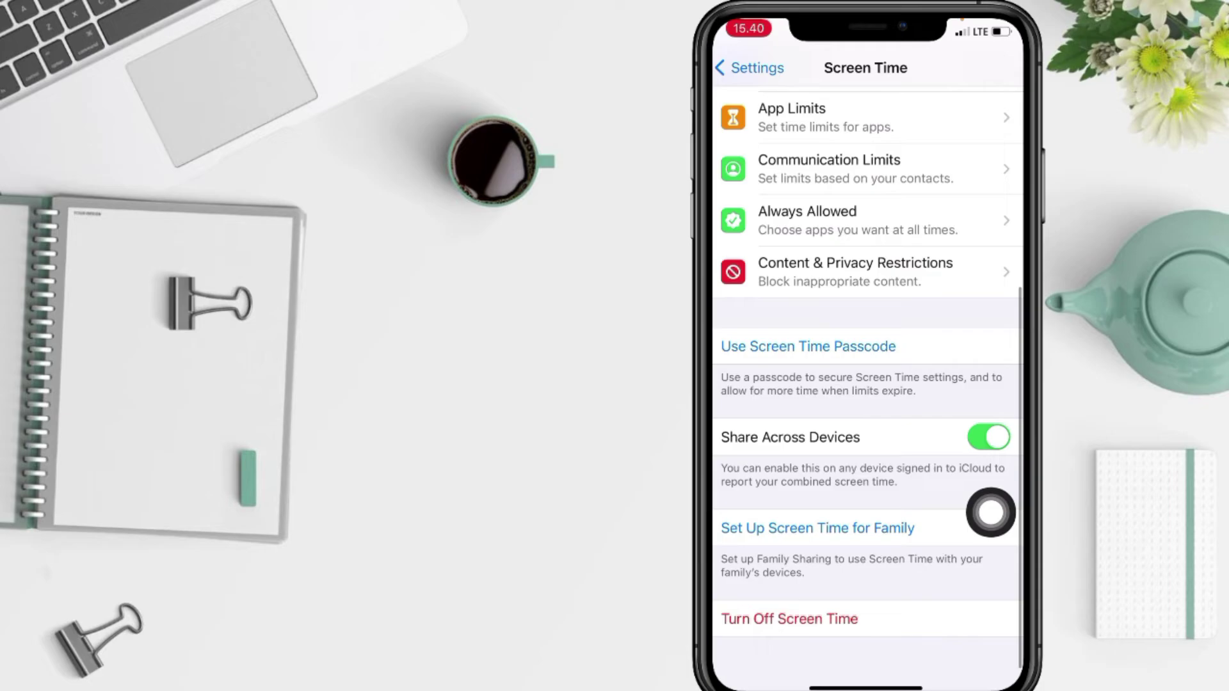
scroll(869, 385, up, 5)
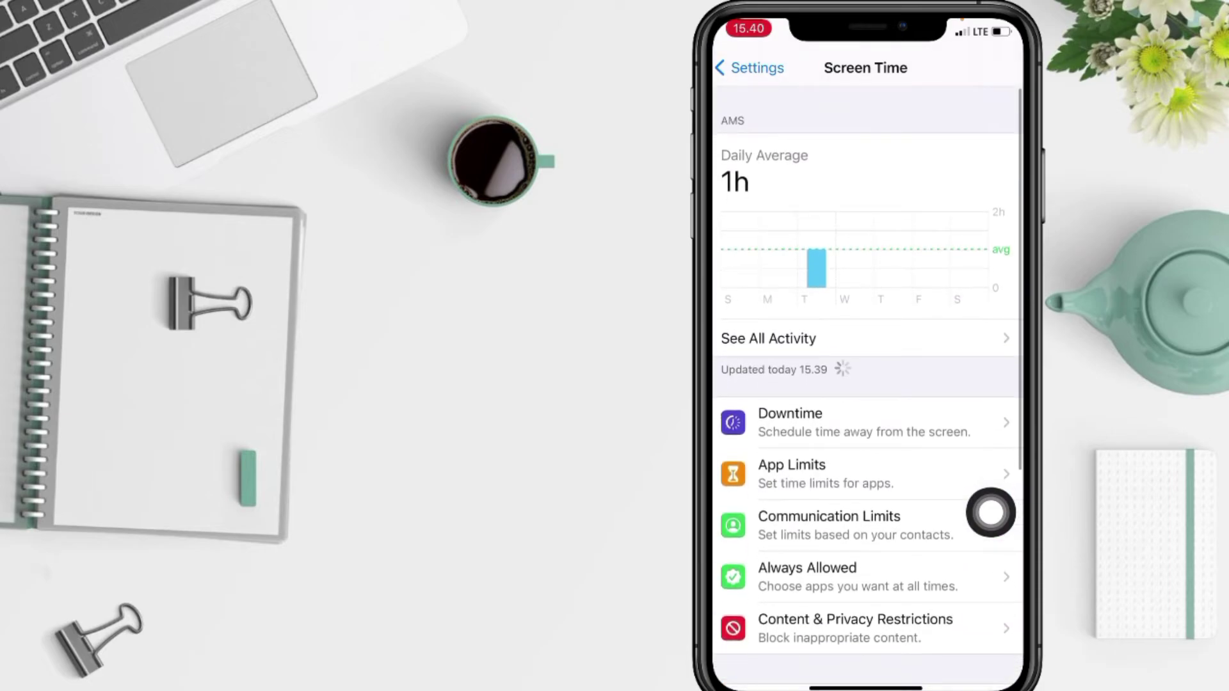
- Back out to the main Settings list, then use AssistiveTouch's Home to reach the home screen
click(749, 68)
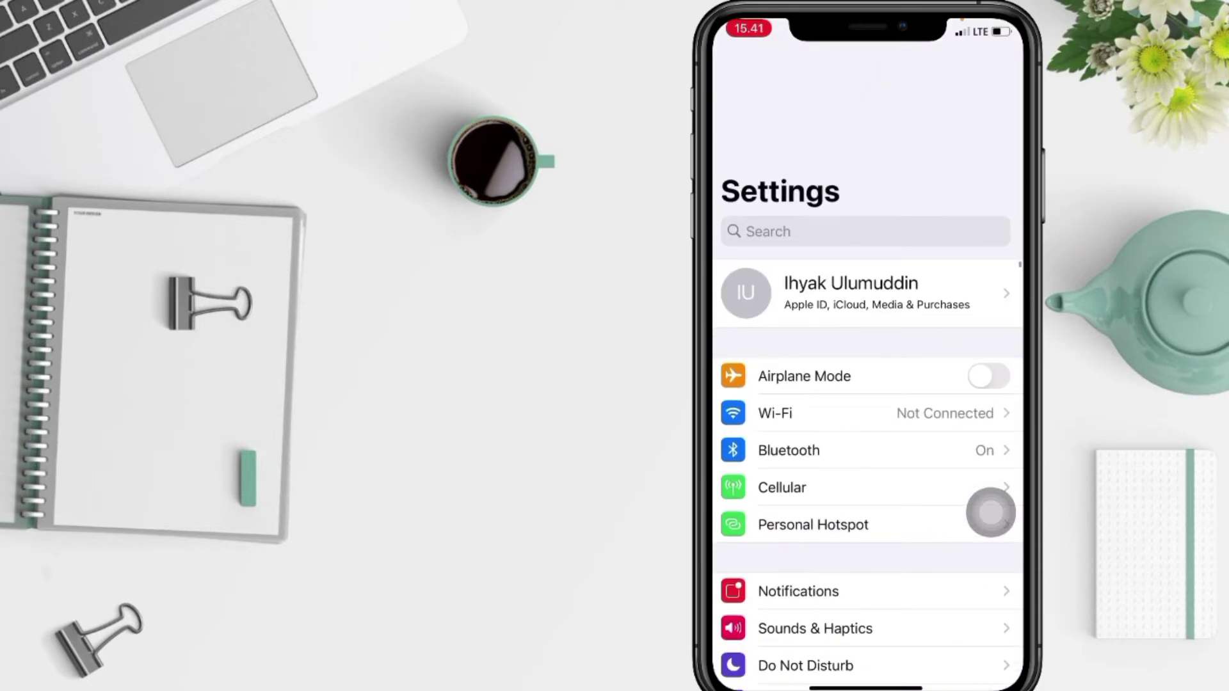
click(991, 514)
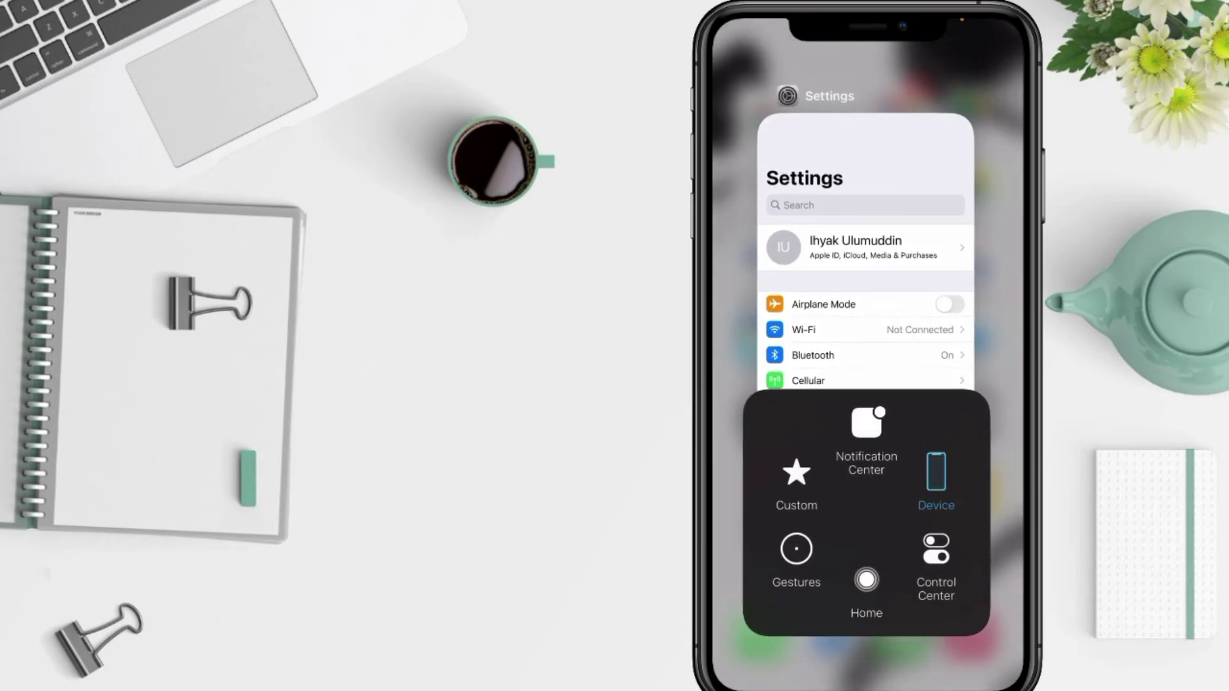
click(937, 475)
click(865, 663)
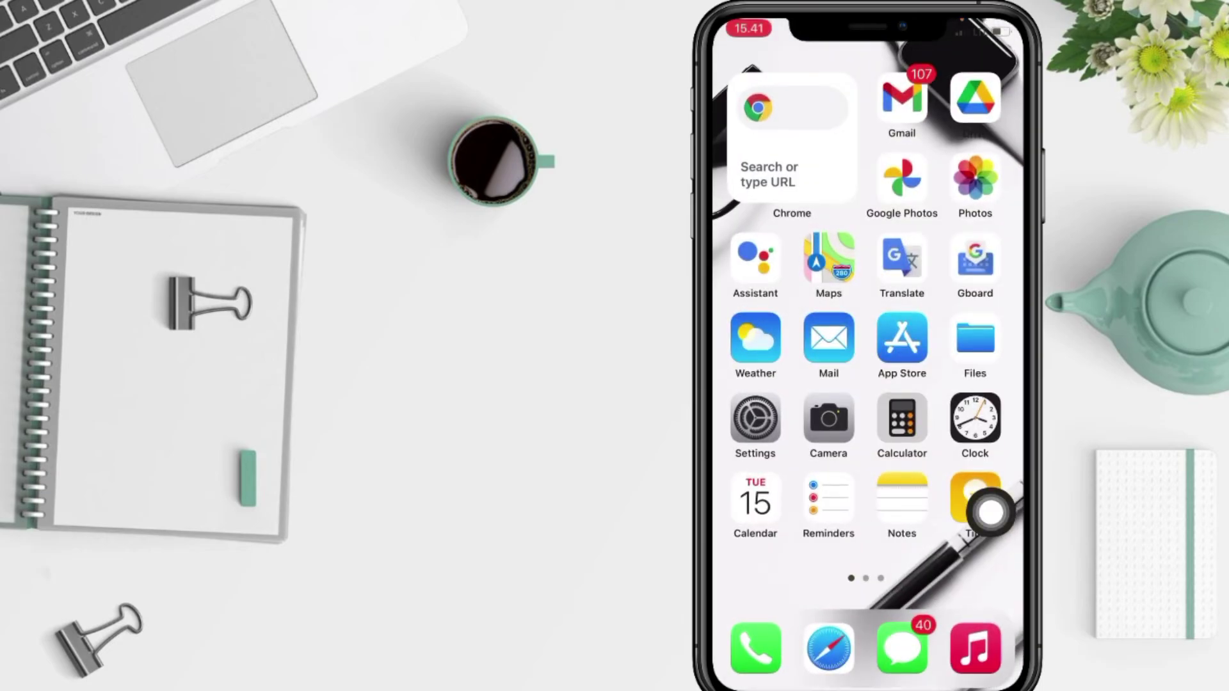